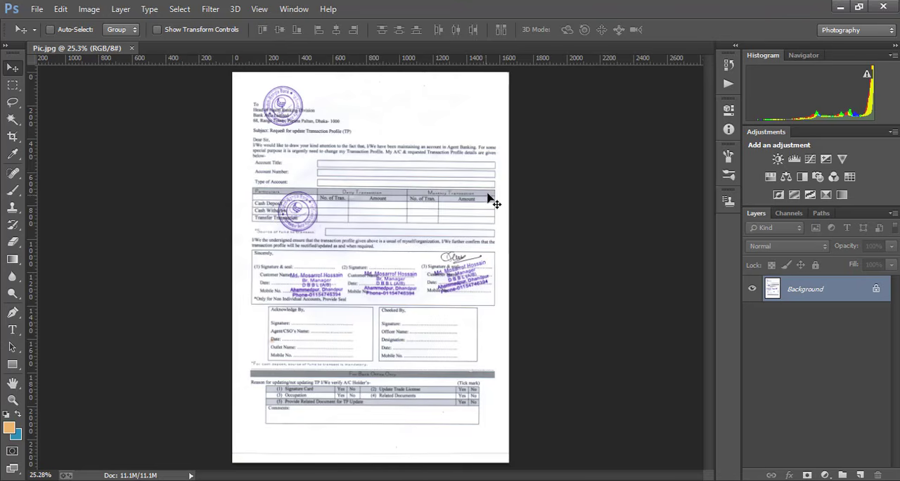
- Examine the round stamps, name seals and signature that overlap the text of the scanned form
{"action": "scroll", "coordinate": [461, 183], "scroll_direction": "up", "scroll_amount": 3}
{"action": "scroll", "coordinate": [366, 183], "scroll_direction": "up", "scroll_amount": 2}
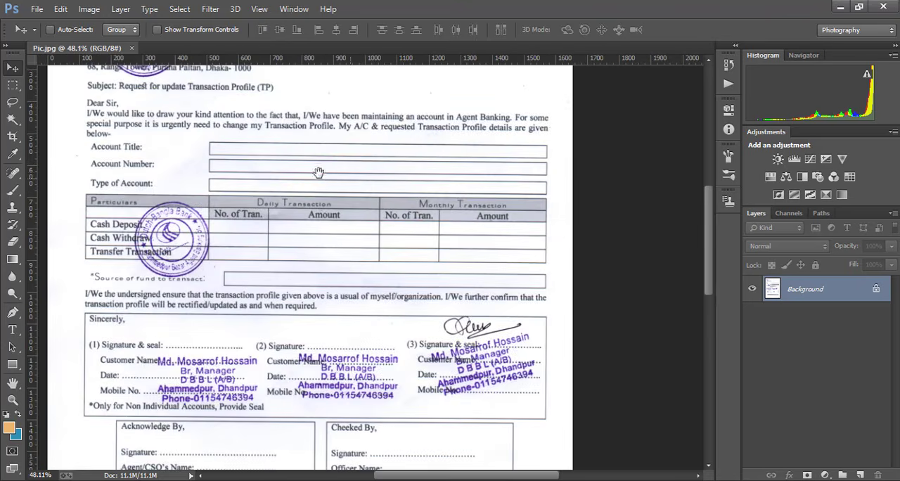
{"action": "left_click_drag", "start_coordinate": [317, 173], "coordinate": [407, 218]}
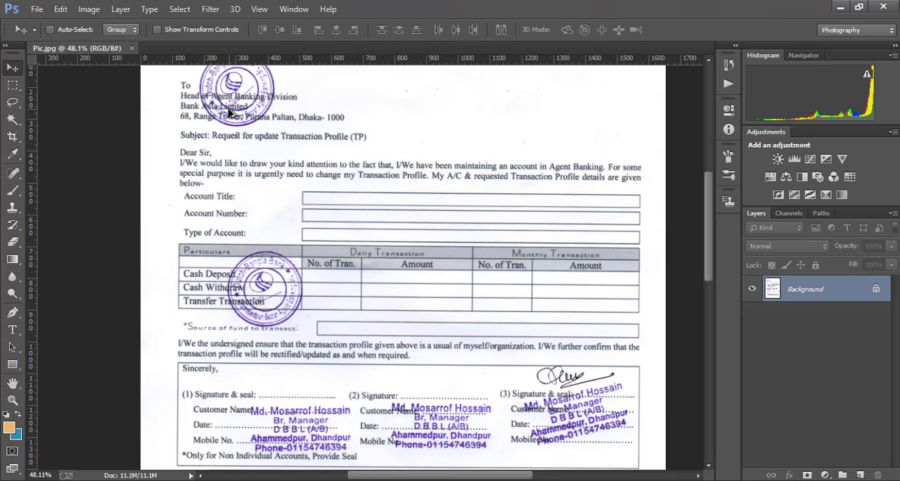
{"action": "scroll", "coordinate": [226, 117], "scroll_direction": "up", "scroll_amount": 4}
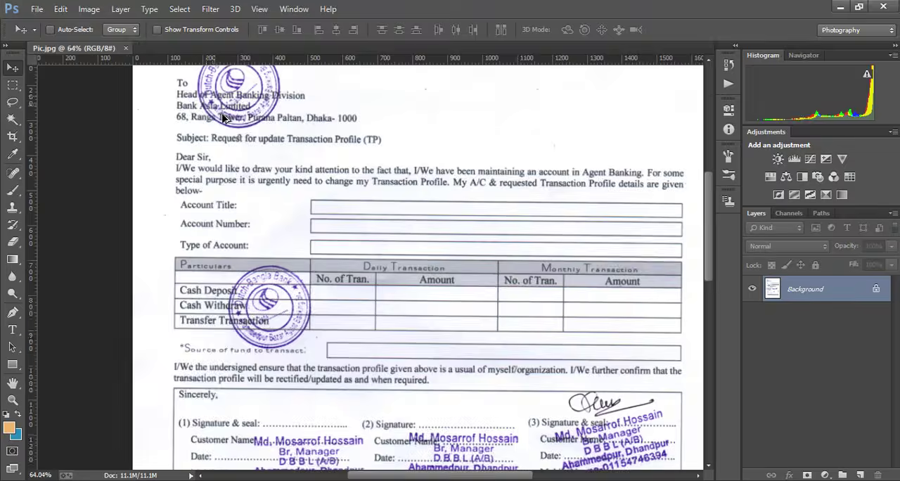
{"action": "scroll", "coordinate": [225, 120], "scroll_direction": "up", "scroll_amount": 3}
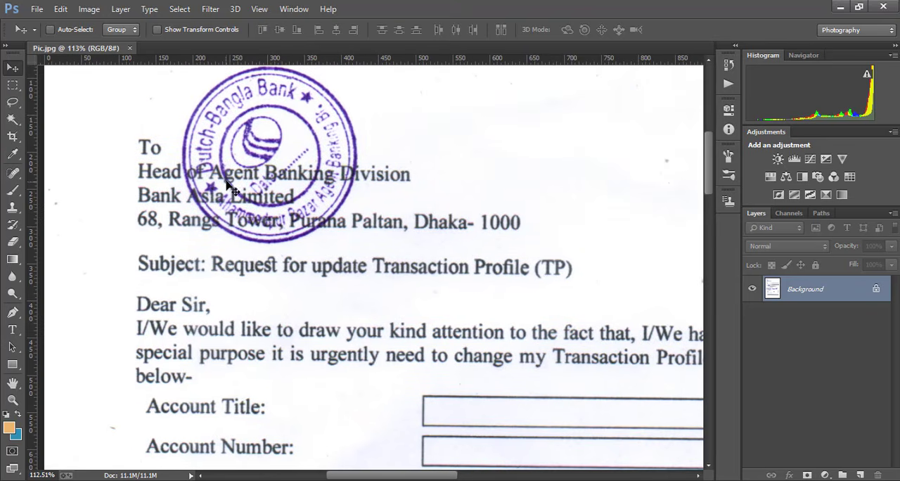
{"action": "key", "text": "space"}
{"action": "mouse_move", "coordinate": [355, 230]}
{"action": "left_mouse_down"}
{"action": "mouse_move", "coordinate": [373, 127]}
{"action": "mouse_move", "coordinate": [317, 119]}
{"action": "mouse_move", "coordinate": [307, 104]}
{"action": "left_mouse_up"}
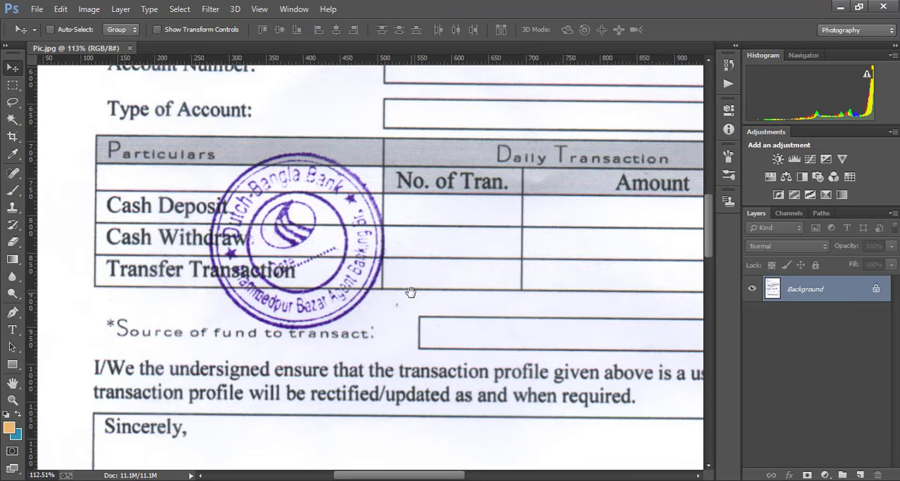
{"action": "left_click_drag", "start_coordinate": [412, 292], "coordinate": [357, 126]}
{"action": "left_click_drag", "start_coordinate": [362, 291], "coordinate": [322, 183]}
{"action": "left_click_drag", "start_coordinate": [540, 234], "coordinate": [292, 251]}
{"action": "left_click_drag", "start_coordinate": [573, 248], "coordinate": [328, 265]}
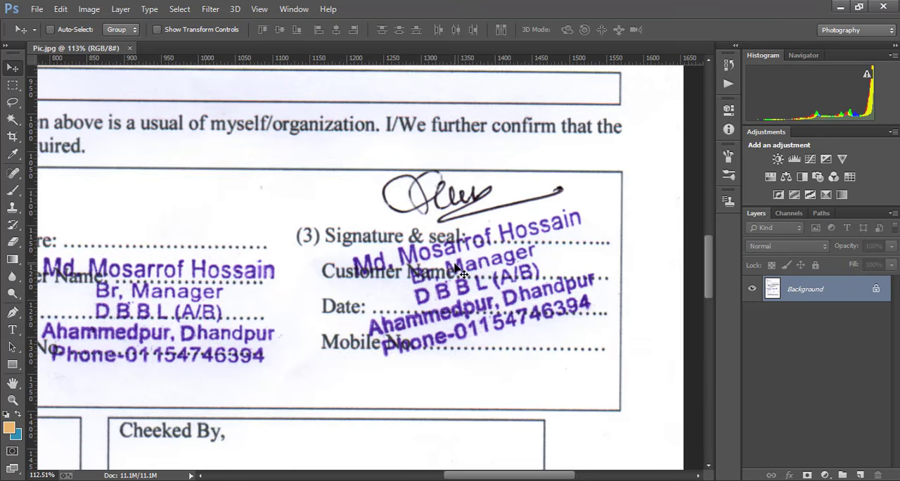
{"action": "scroll", "coordinate": [421, 212], "scroll_direction": "down", "scroll_amount": 5}
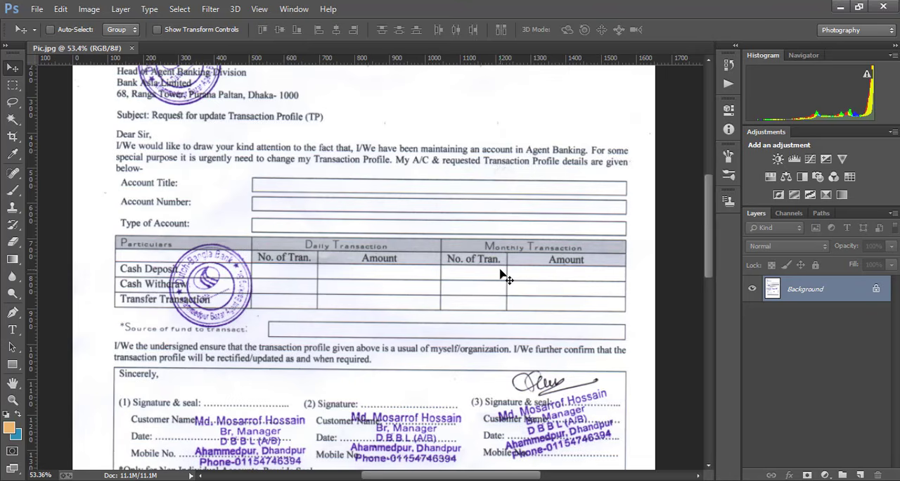
{"action": "left_click_drag", "start_coordinate": [450, 263], "coordinate": [452, 265]}
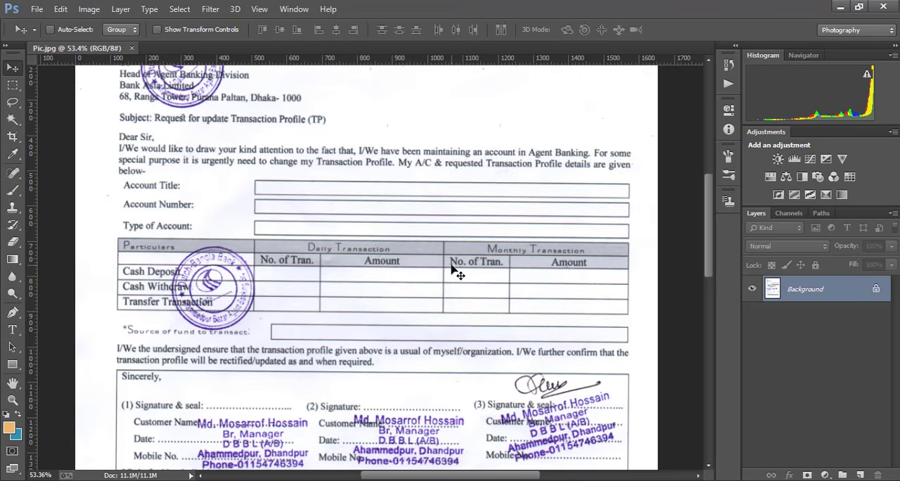
{"action": "scroll", "coordinate": [454, 271], "scroll_direction": "down", "scroll_amount": 1}
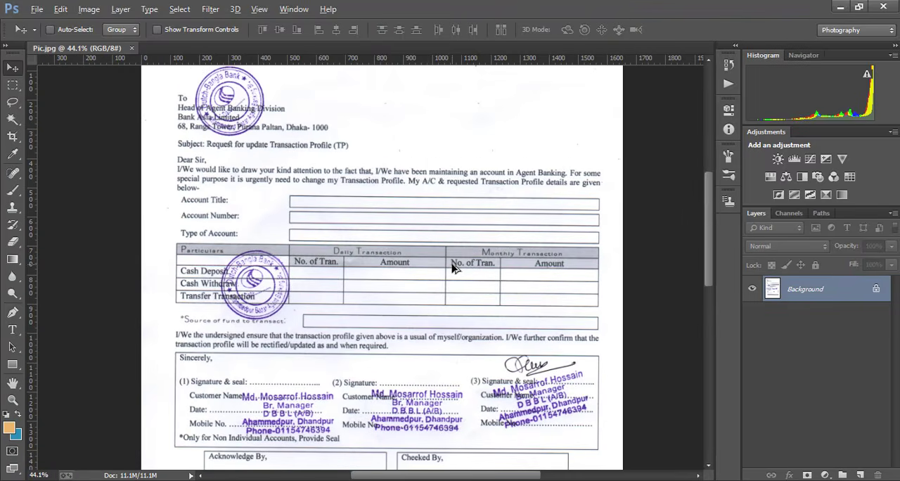
- Duplicate the Background layer and add a Levels adjustment above it with the shadow input level at 55
{"action": "key", "text": "alt"}
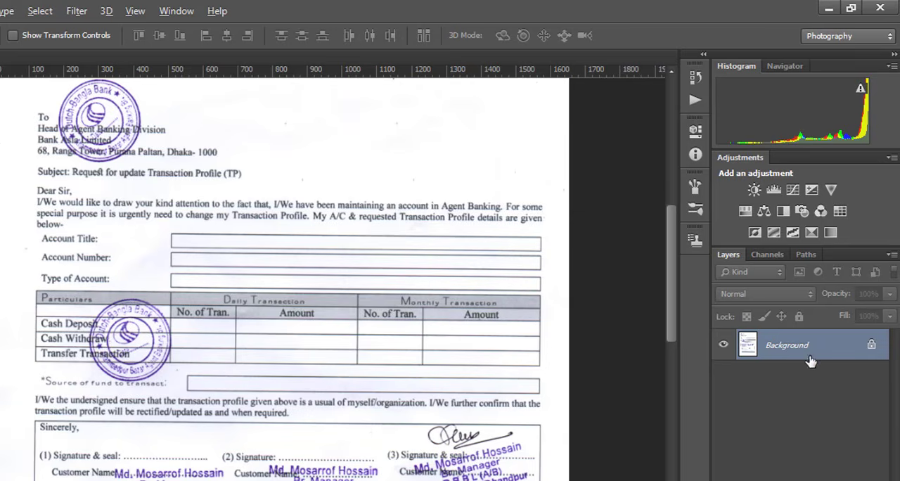
{"action": "key", "text": "ctrl+j"}
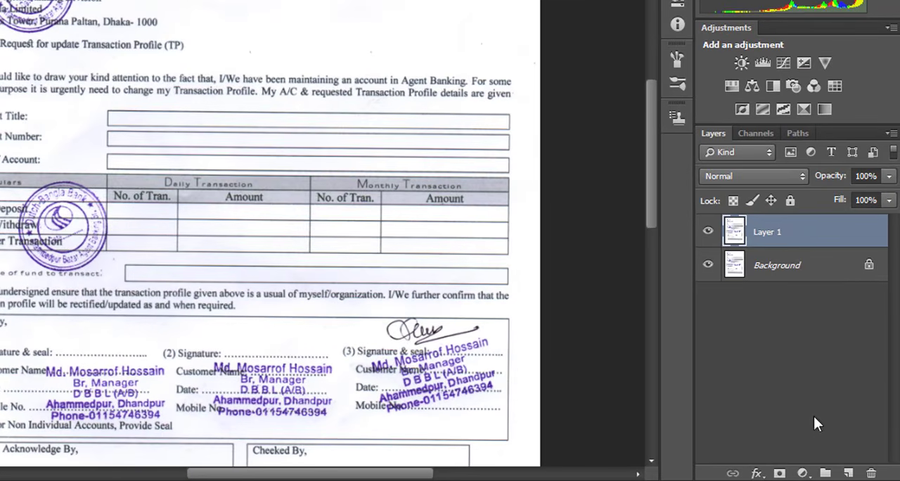
{"action": "left_click", "coordinate": [803, 474]}
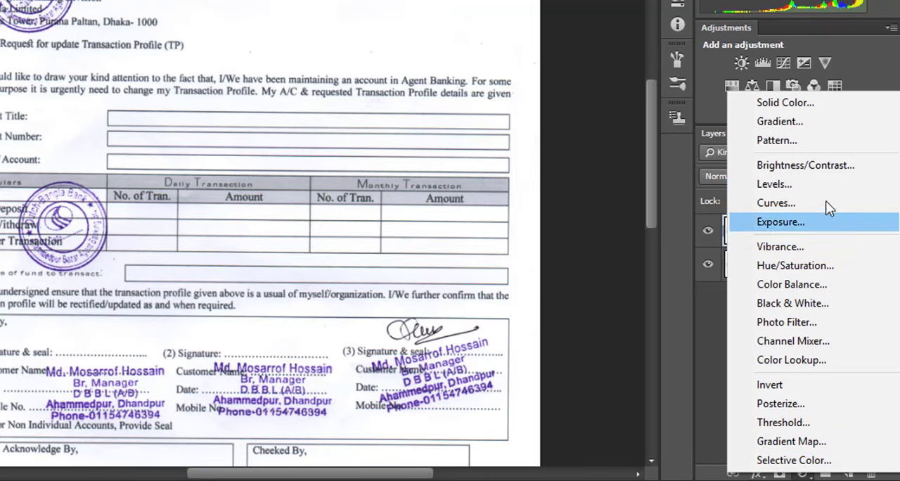
{"action": "left_click", "coordinate": [820, 184]}
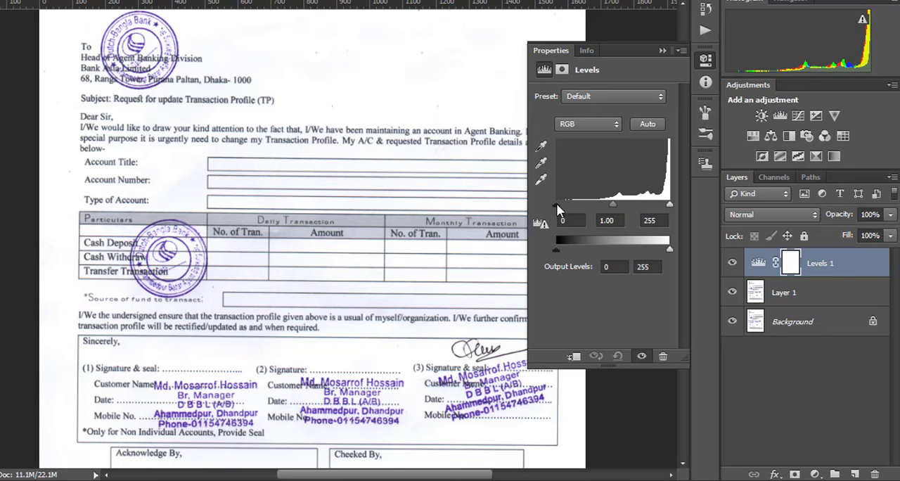
{"action": "left_click_drag", "start_coordinate": [558, 209], "coordinate": [580, 203]}
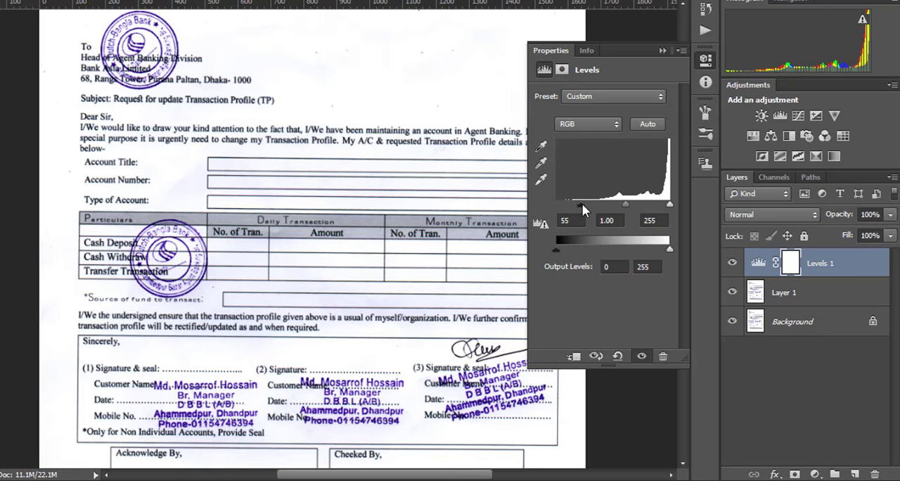
{"action": "left_click", "coordinate": [662, 50]}
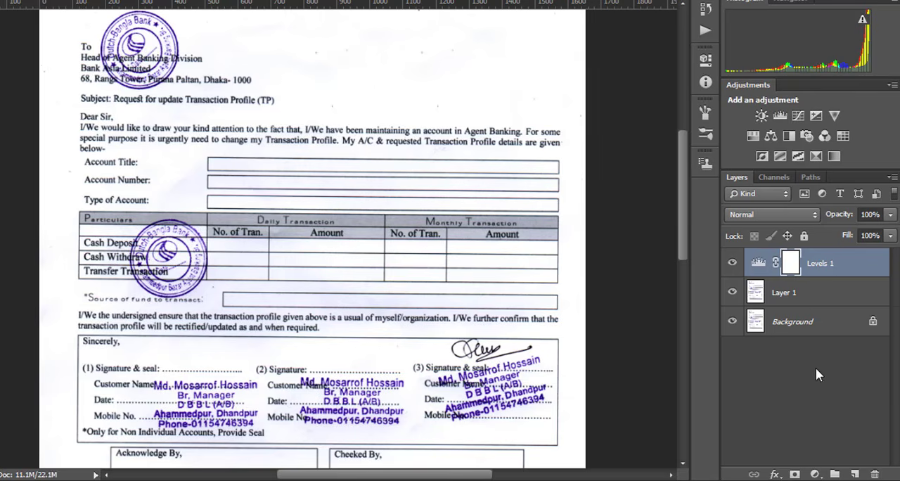
- Add a Black & White adjustment layer with Blues and Magentas both at 291 to fade out the purple stamps
{"action": "left_click", "coordinate": [816, 475]}
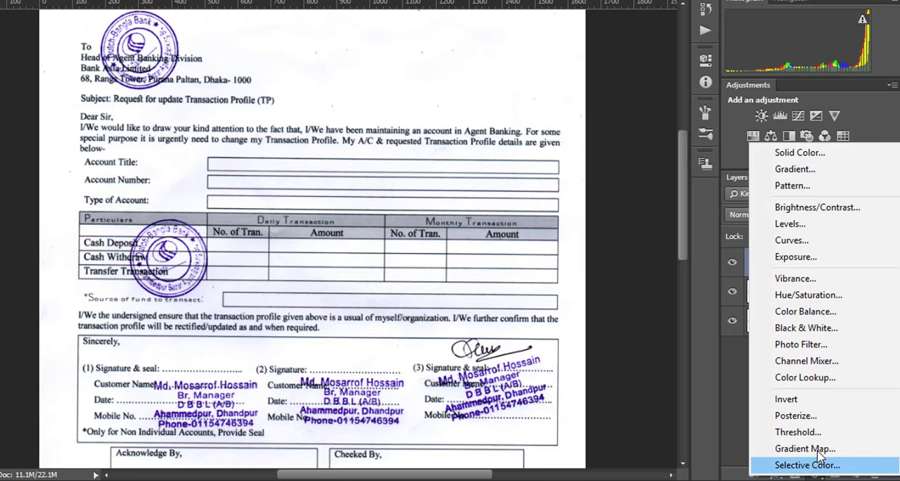
{"action": "left_click", "coordinate": [834, 334]}
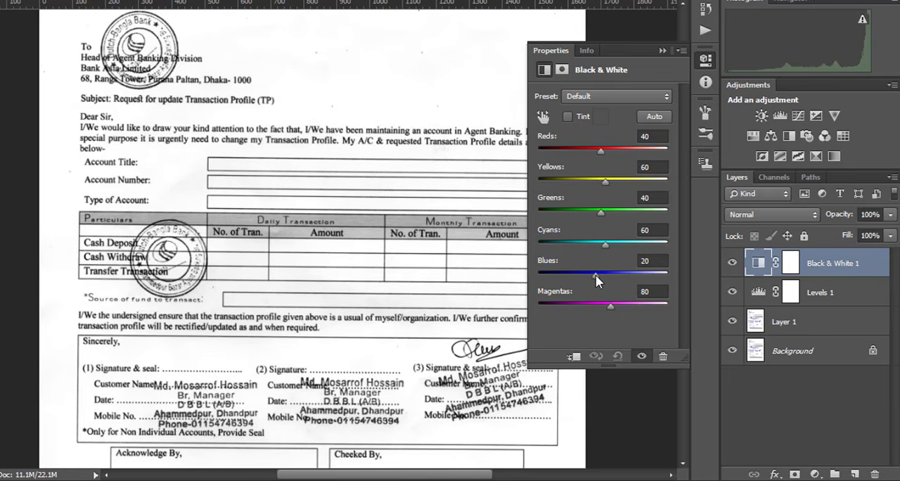
{"action": "left_click_drag", "start_coordinate": [595, 275], "coordinate": [648, 278]}
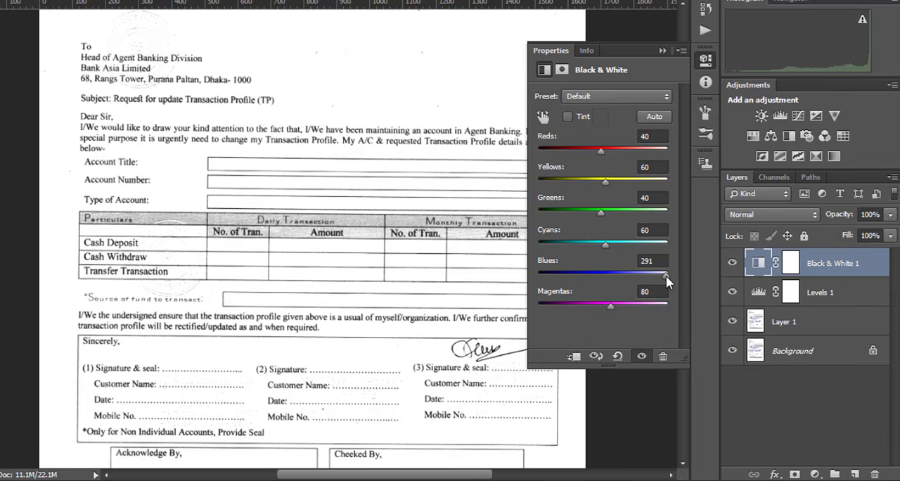
{"action": "scroll", "coordinate": [213, 178], "scroll_direction": "up", "scroll_amount": 1}
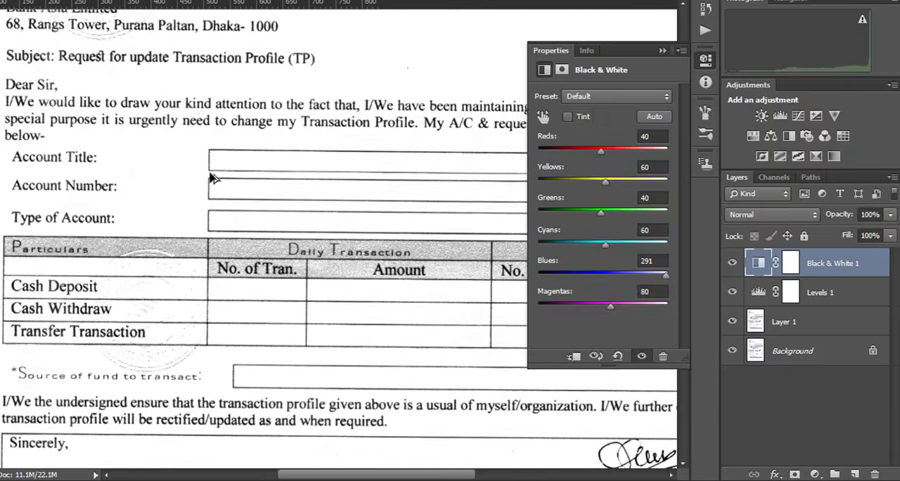
{"action": "left_click_drag", "start_coordinate": [242, 228], "coordinate": [277, 151]}
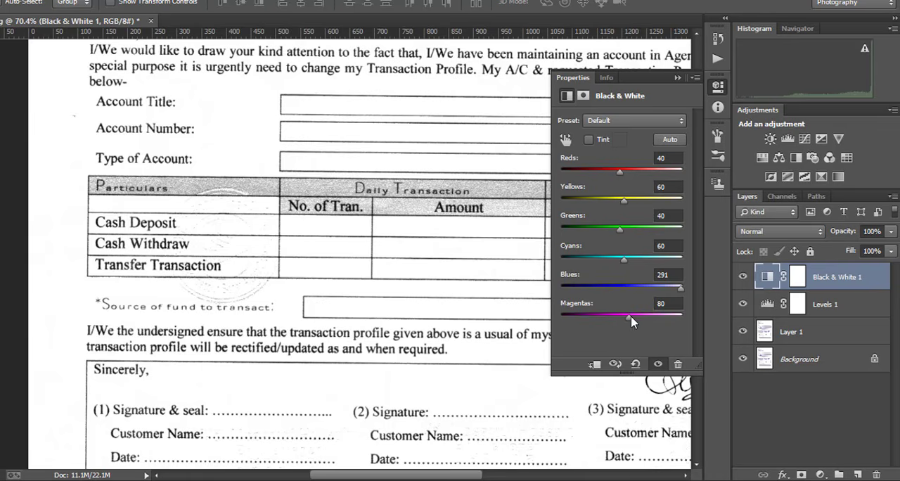
{"action": "left_click_drag", "start_coordinate": [631, 321], "coordinate": [680, 325]}
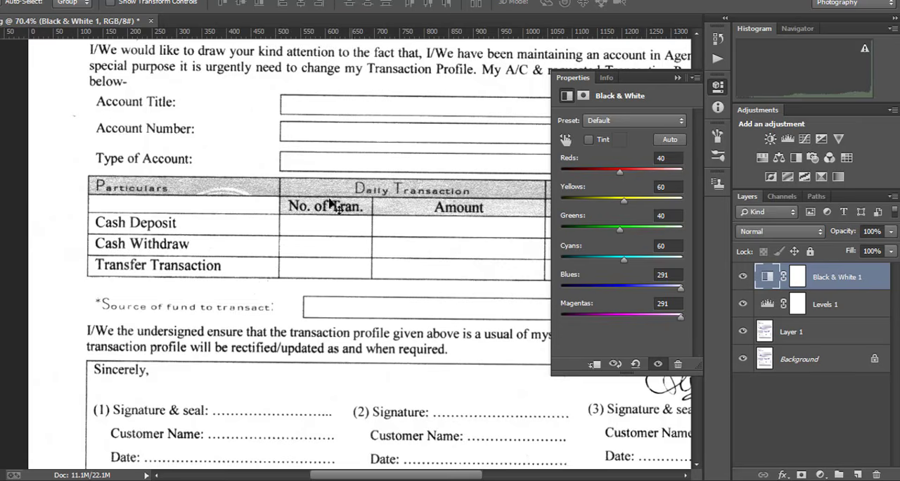
{"action": "left_click_drag", "start_coordinate": [301, 174], "coordinate": [329, 386]}
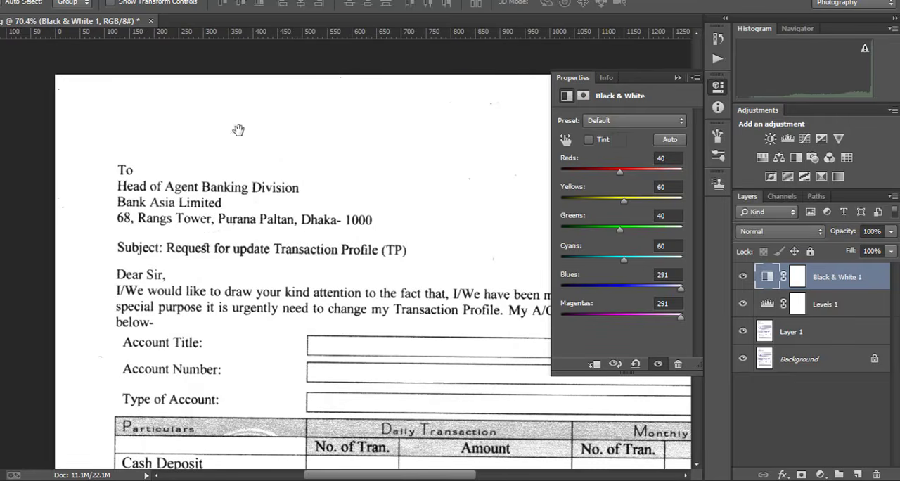
{"action": "left_click_drag", "start_coordinate": [436, 274], "coordinate": [305, 93]}
{"action": "left_click_drag", "start_coordinate": [452, 233], "coordinate": [361, 114]}
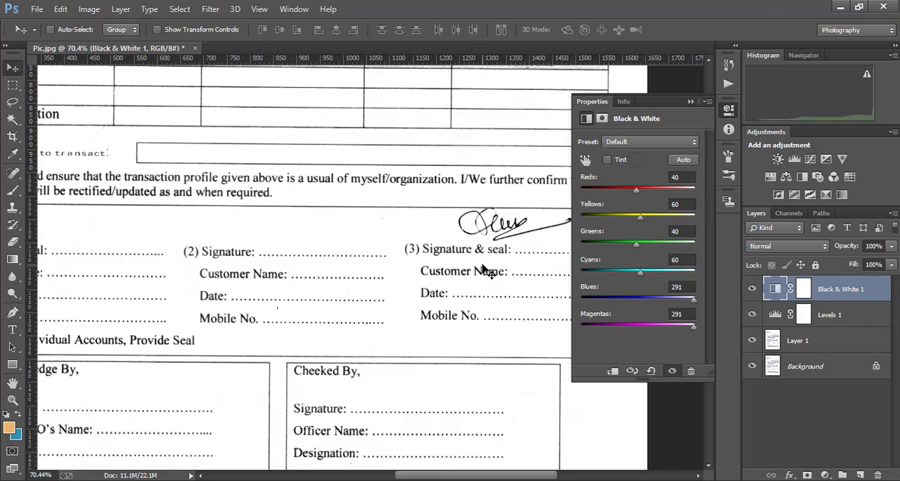
- On Layer 1, cover the signature above "(3) Signature & seal" with a copied blank area about 200 by 70 px from beside it, and deselect
{"action": "scroll", "coordinate": [482, 267], "scroll_direction": "down", "scroll_amount": 3}
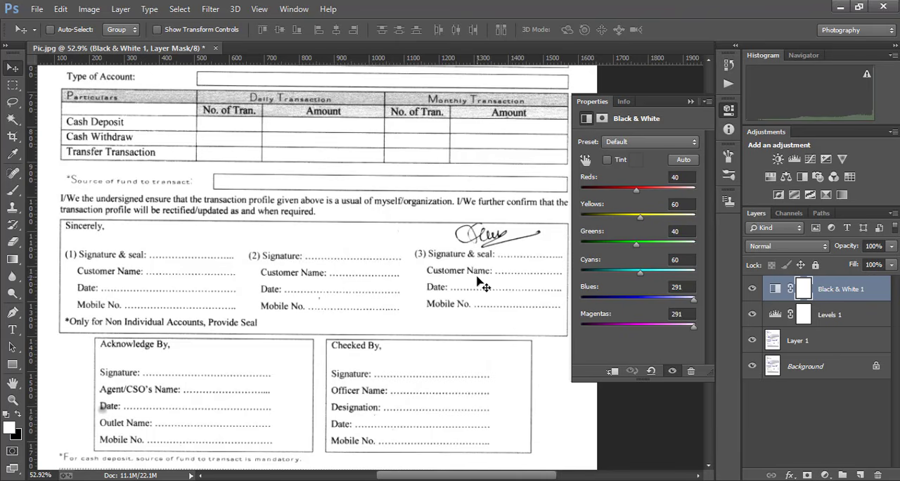
{"action": "scroll", "coordinate": [484, 230], "scroll_direction": "up", "scroll_amount": 1}
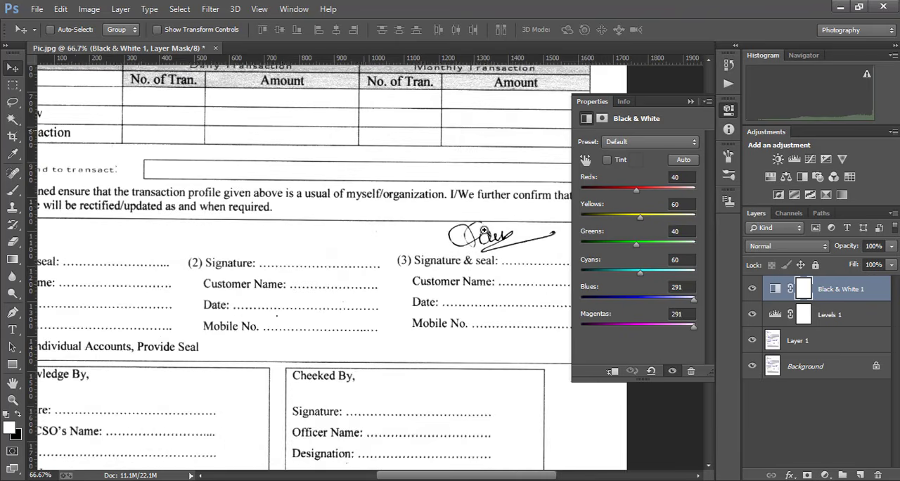
{"action": "scroll", "coordinate": [484, 230], "scroll_direction": "up", "scroll_amount": 1}
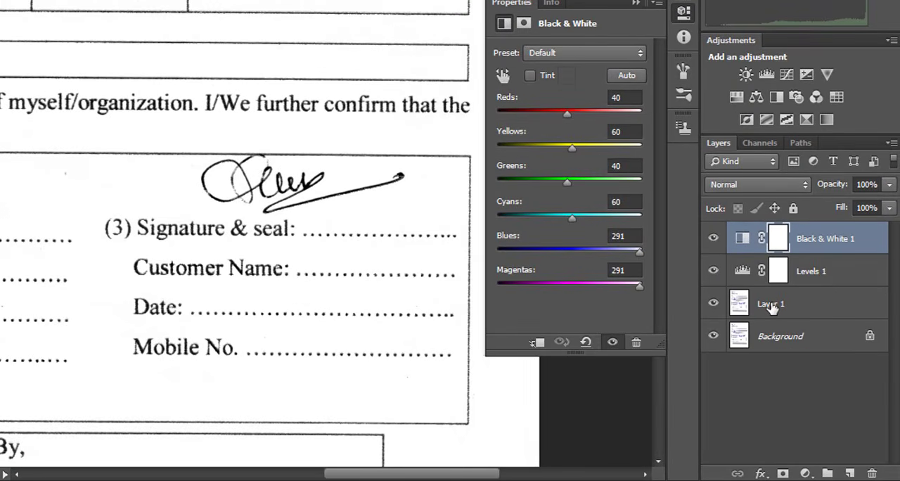
{"action": "left_click", "coordinate": [771, 306]}
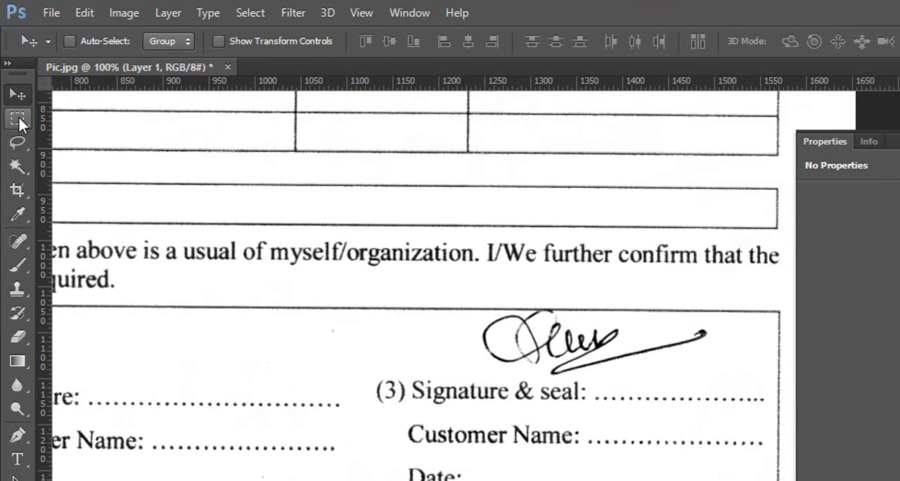
{"action": "left_click", "coordinate": [19, 123]}
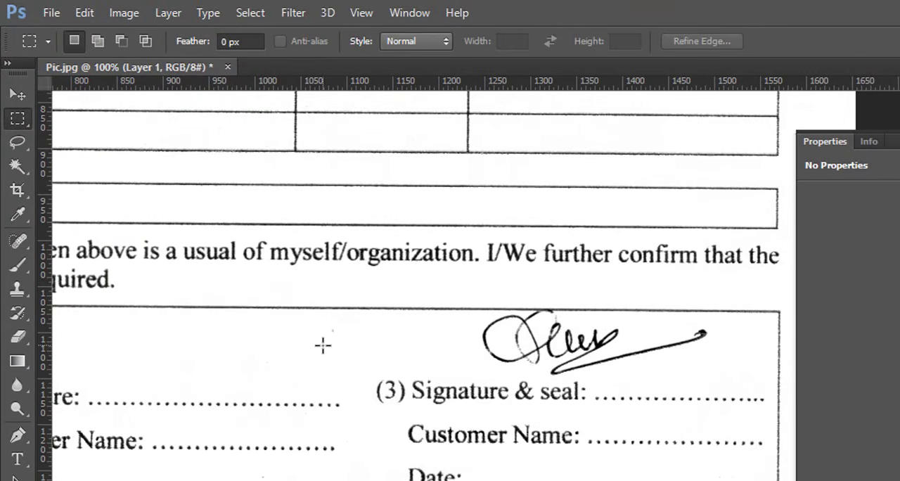
{"action": "left_click_drag", "start_coordinate": [271, 314], "coordinate": [458, 377]}
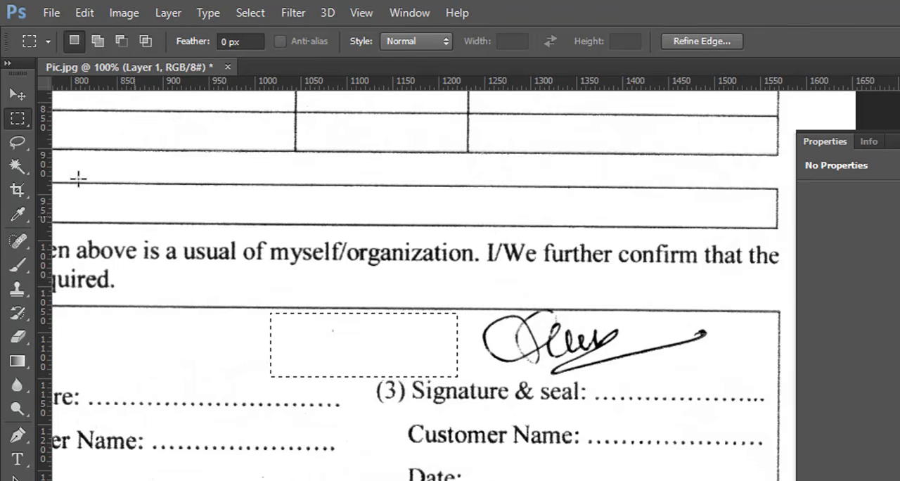
{"action": "left_click", "coordinate": [15, 94]}
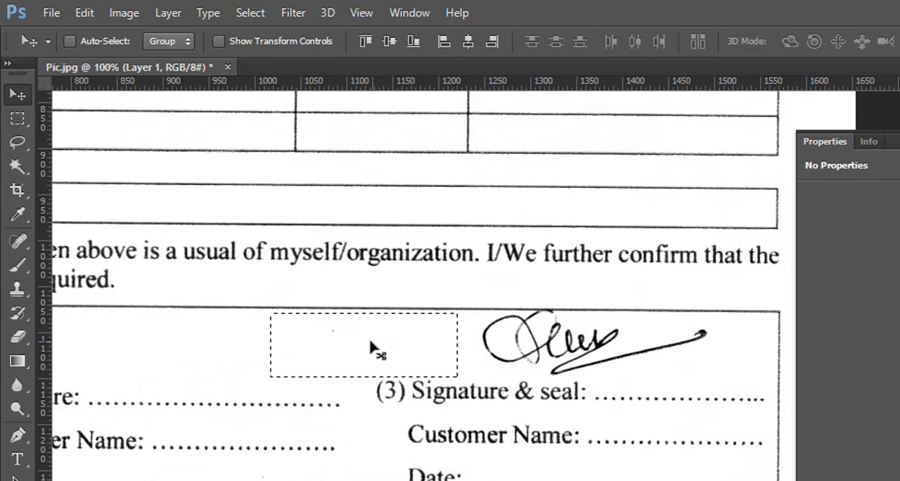
{"action": "key", "text": "alt"}
{"action": "mouse_move", "coordinate": [379, 338]}
{"action": "left_mouse_down"}
{"action": "mouse_move", "coordinate": [621, 348]}
{"action": "mouse_move", "coordinate": [590, 338]}
{"action": "left_mouse_up"}
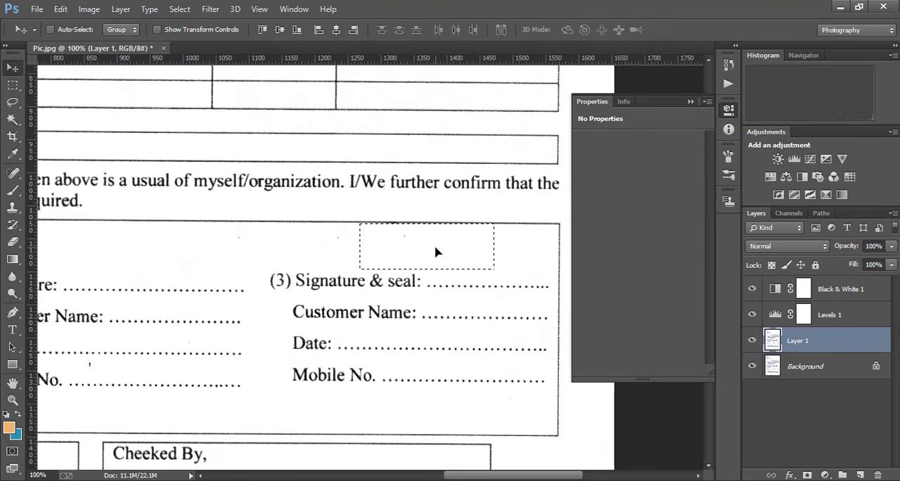
{"action": "key", "text": "ctrl+d"}
- Examine the whole cleaned form for leftover traces of the stamps, seals and signature
{"action": "scroll", "coordinate": [412, 255], "scroll_direction": "down", "scroll_amount": 3}
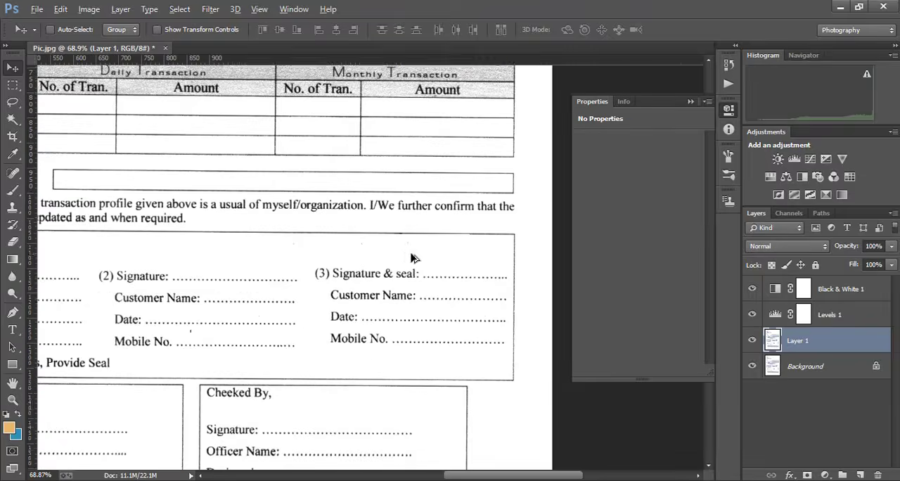
{"action": "scroll", "coordinate": [373, 256], "scroll_direction": "down", "scroll_amount": 2}
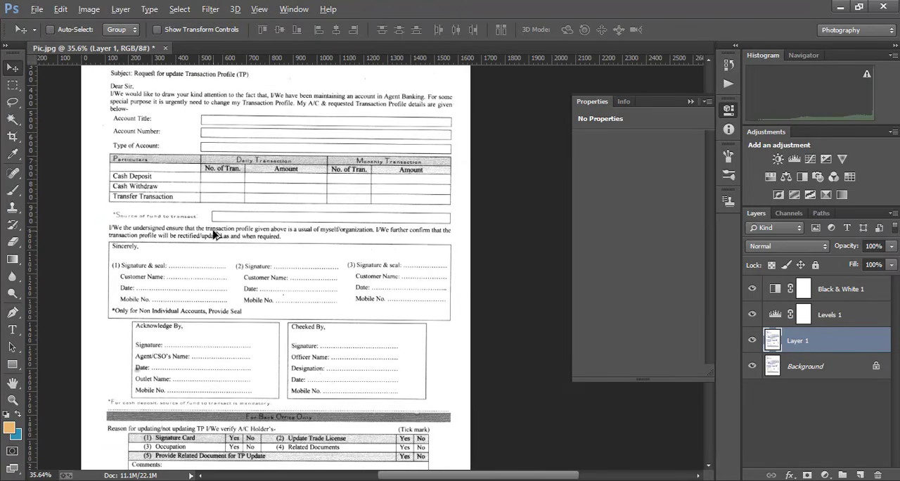
{"action": "left_click_drag", "start_coordinate": [492, 477], "coordinate": [474, 478]}
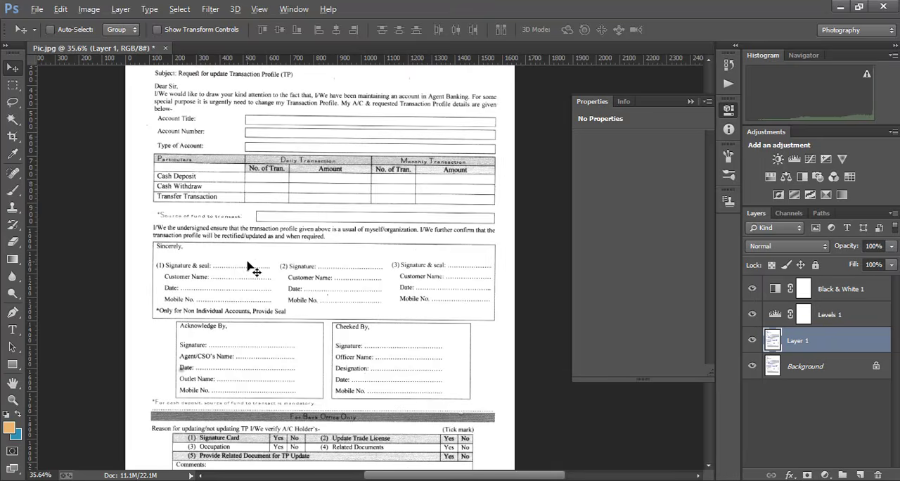
{"action": "scroll", "coordinate": [405, 271], "scroll_direction": "up", "scroll_amount": 1}
{"action": "scroll", "coordinate": [405, 270], "scroll_direction": "up", "scroll_amount": 4}
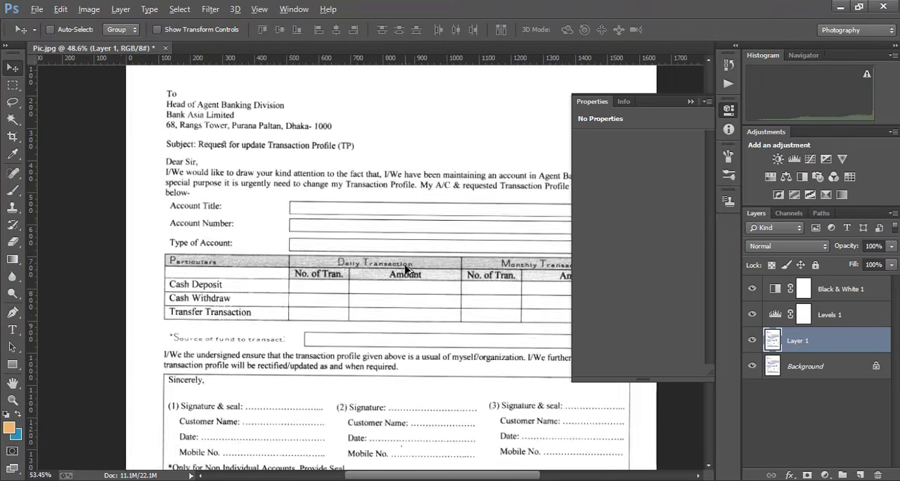
{"action": "left_click_drag", "start_coordinate": [341, 250], "coordinate": [234, 85]}
{"action": "left_click_drag", "start_coordinate": [298, 228], "coordinate": [239, 98]}
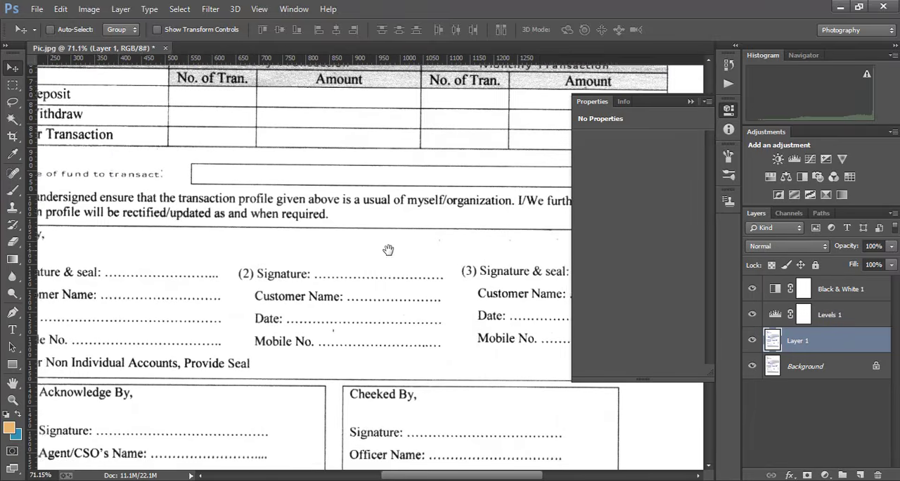
{"action": "scroll", "coordinate": [358, 279], "scroll_direction": "down", "scroll_amount": 3}
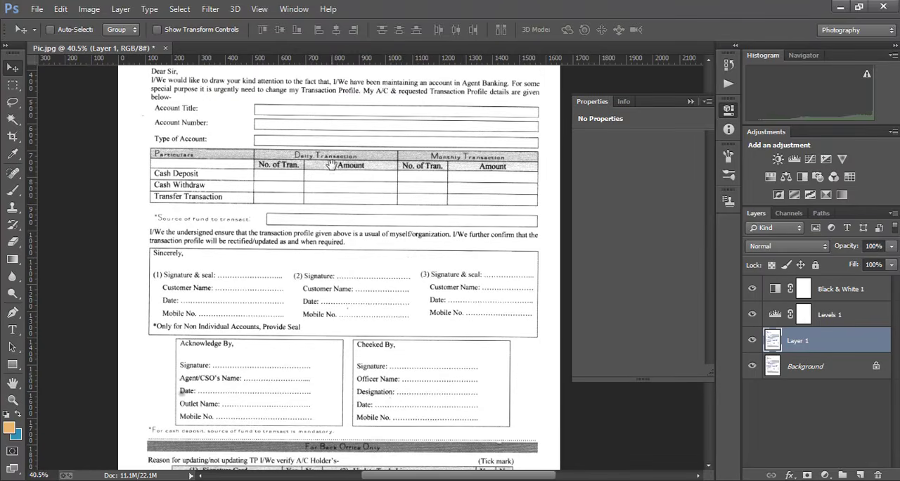
{"action": "left_click_drag", "start_coordinate": [331, 166], "coordinate": [343, 275]}
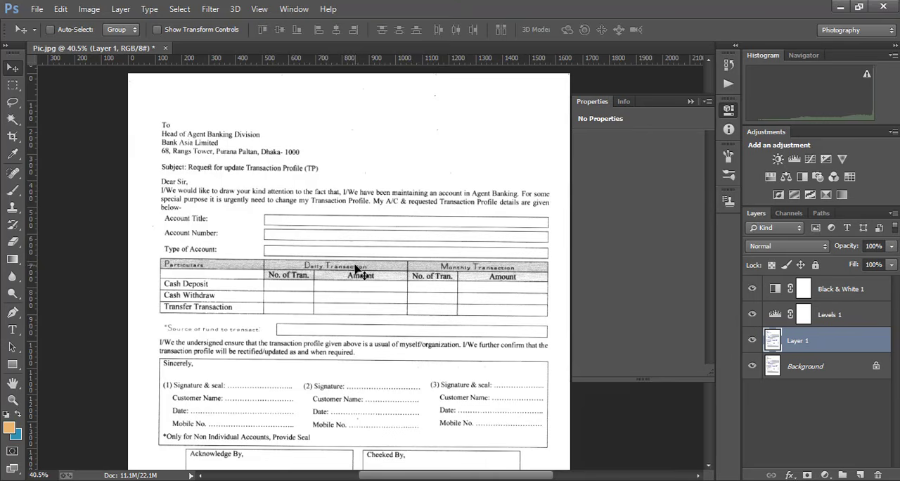
{"action": "scroll", "coordinate": [370, 271], "scroll_direction": "down", "scroll_amount": 1}
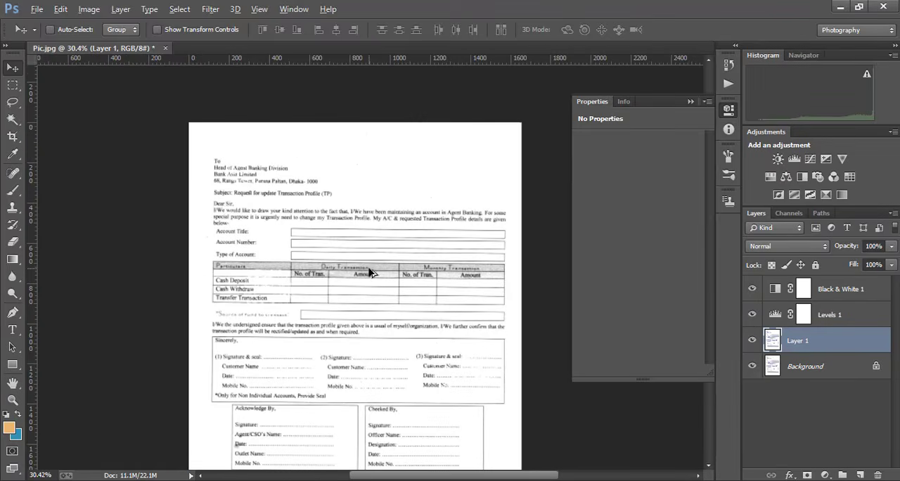
{"action": "left_click_drag", "start_coordinate": [371, 271], "coordinate": [393, 233]}
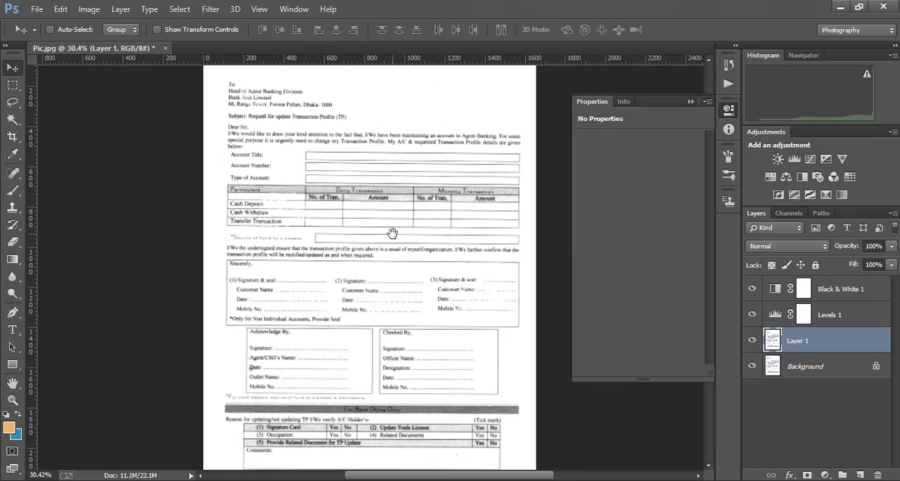